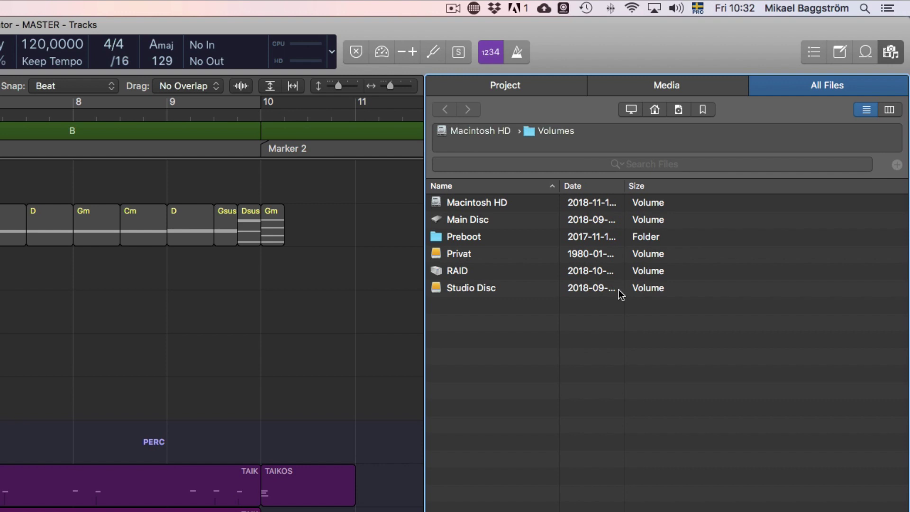
- Browse from the home folder to Music, # Finished Music, PEAK ELEVEN, Building Motivation with Piano and open the Motivational Track 1 project's track list
left_click(682, 109)
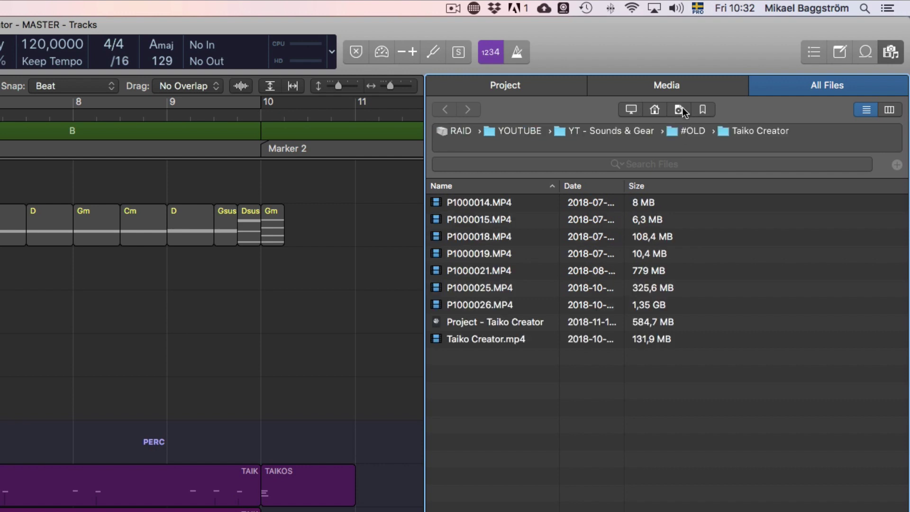
left_click(650, 111)
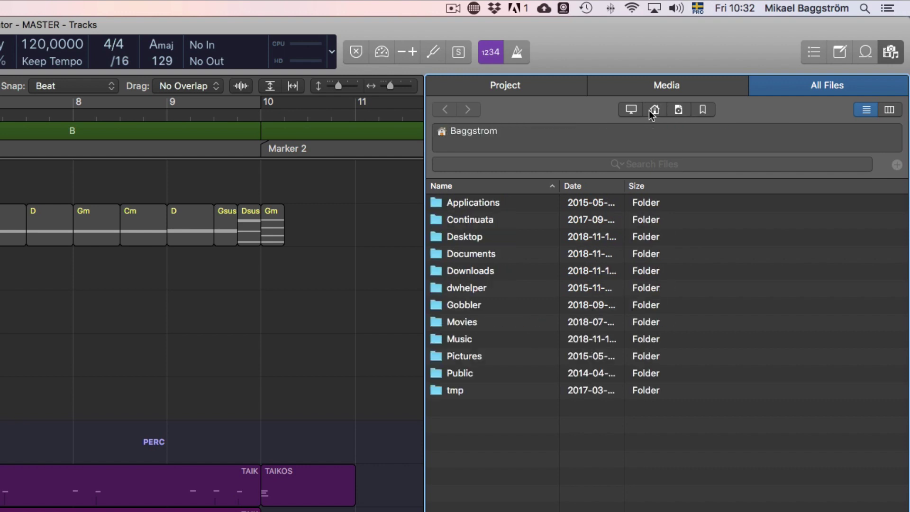
double_click(468, 338)
double_click(488, 202)
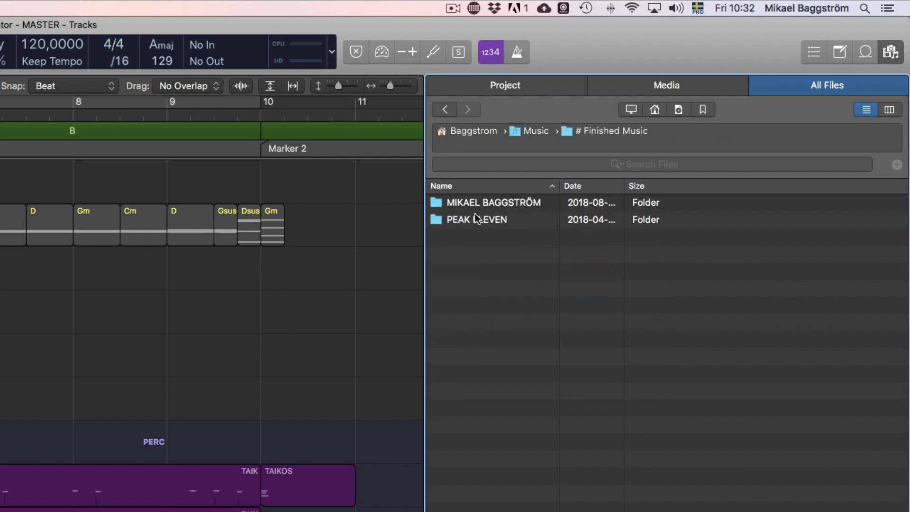
double_click(476, 219)
double_click(484, 204)
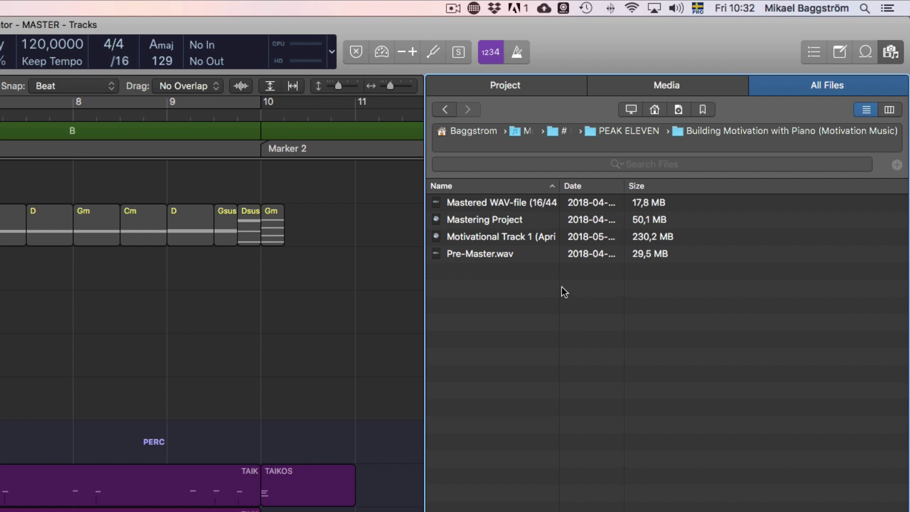
double_click(467, 236)
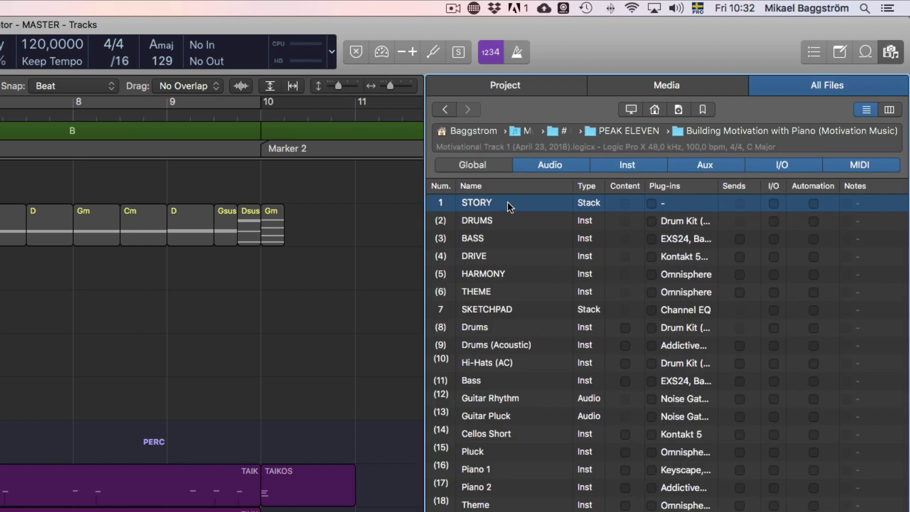
- Import the Bass track (11) with its regions and plug-ins from the source project's track list
scroll(569, 221, "down", 2)
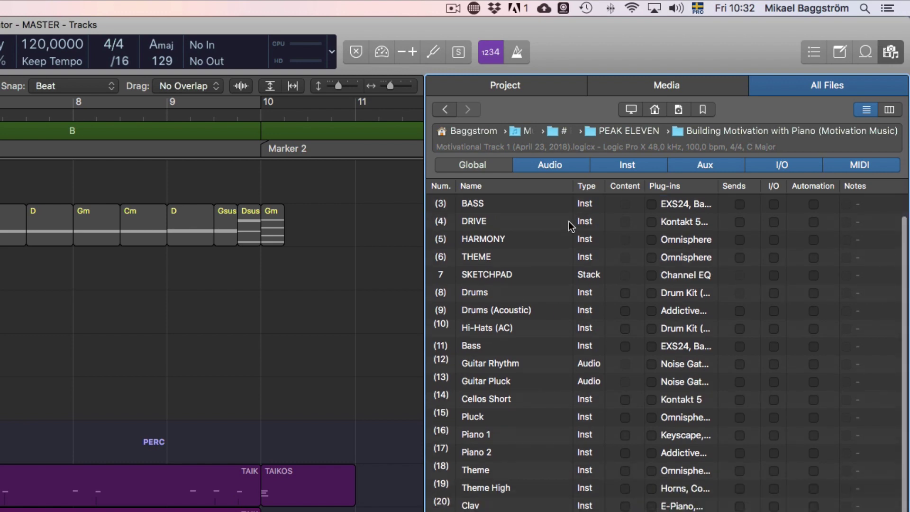
scroll(582, 232, "up", 2)
scroll(587, 298, "down", 5)
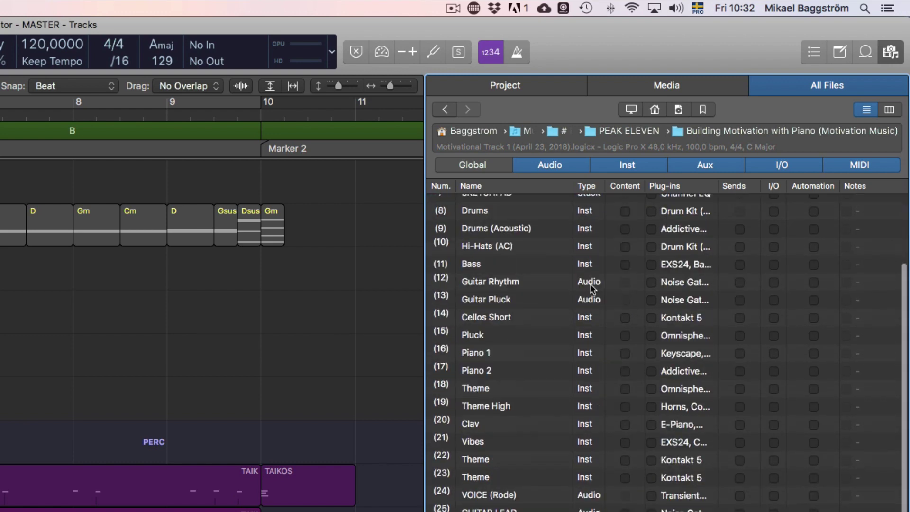
scroll(540, 312, "down", 10)
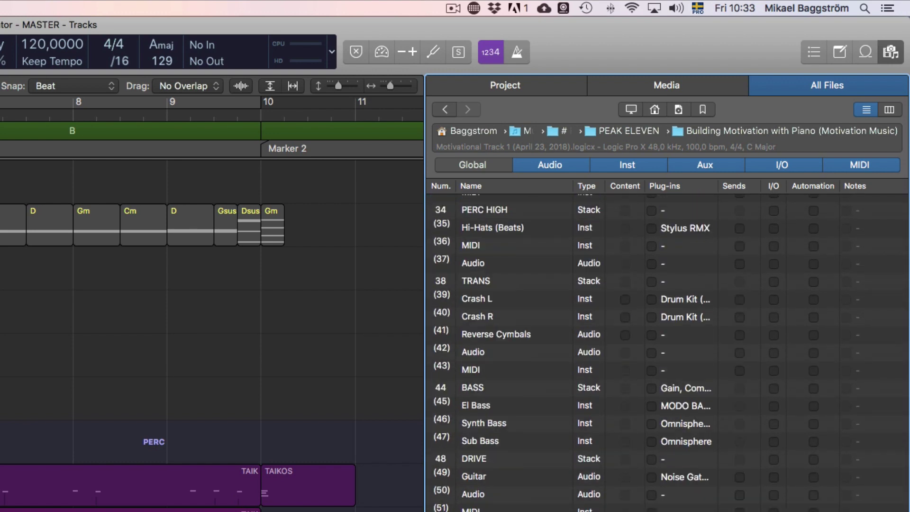
scroll(663, 350, "up", 12)
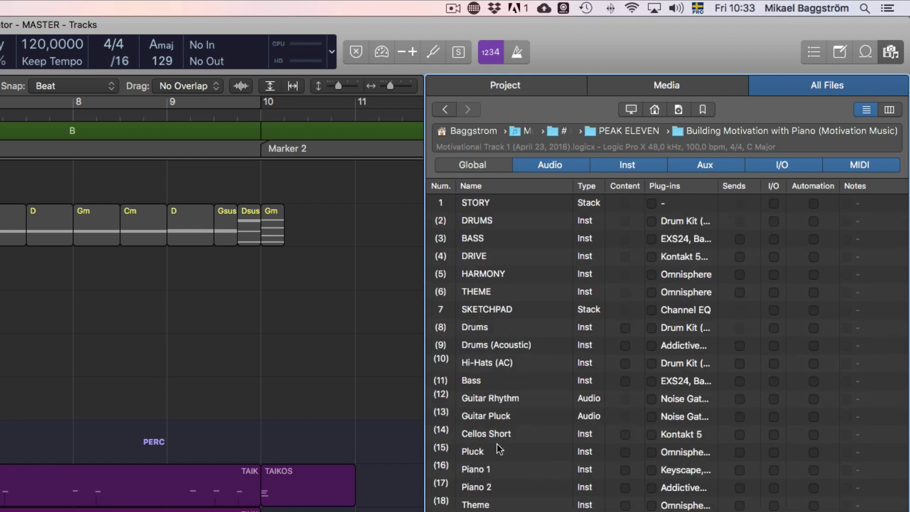
left_click(483, 382)
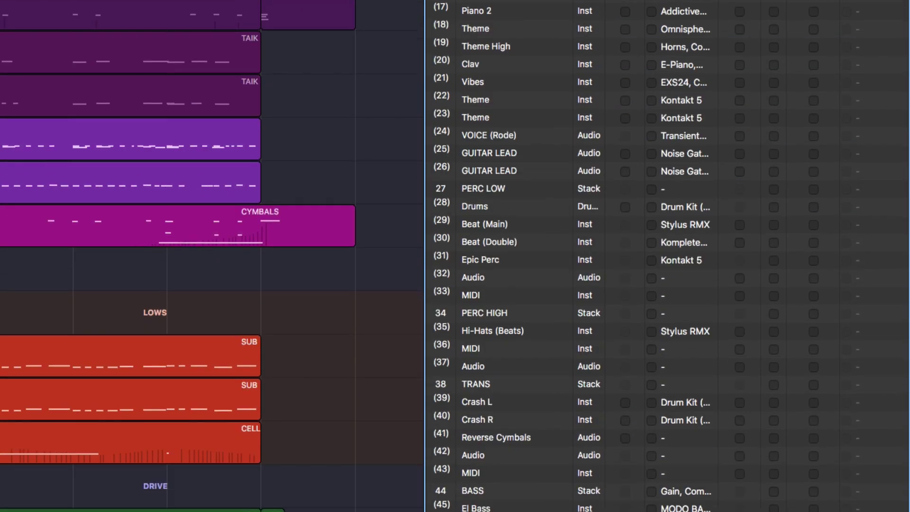
left_click(882, 429)
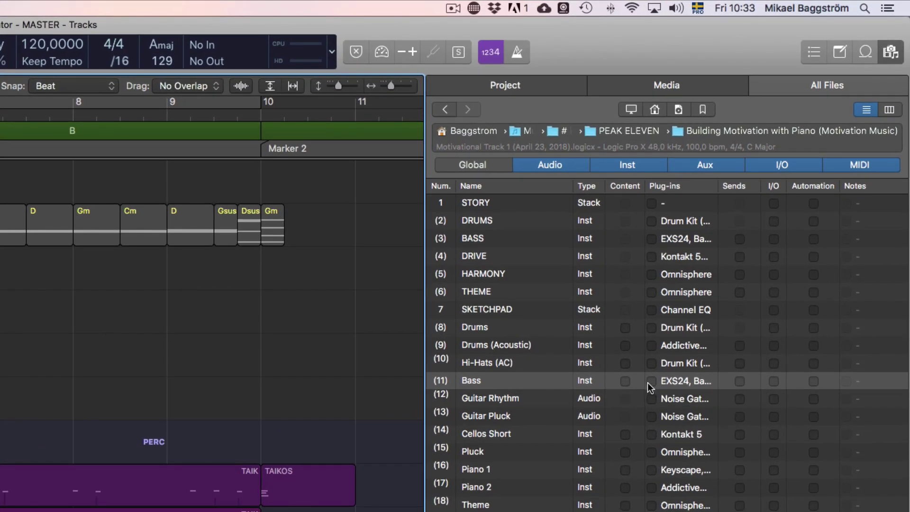
left_click(650, 381)
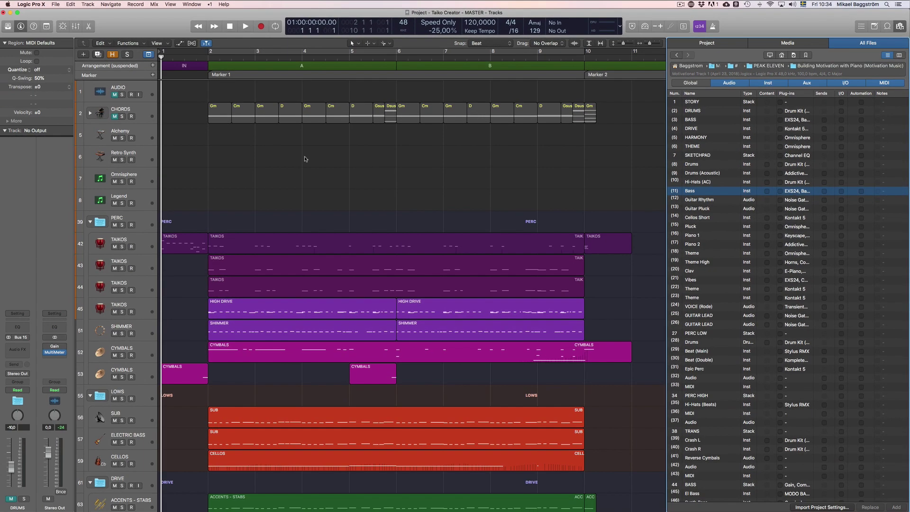
- Play back the imported Bass track in solo, stop playback and switch its solo off
key("space")
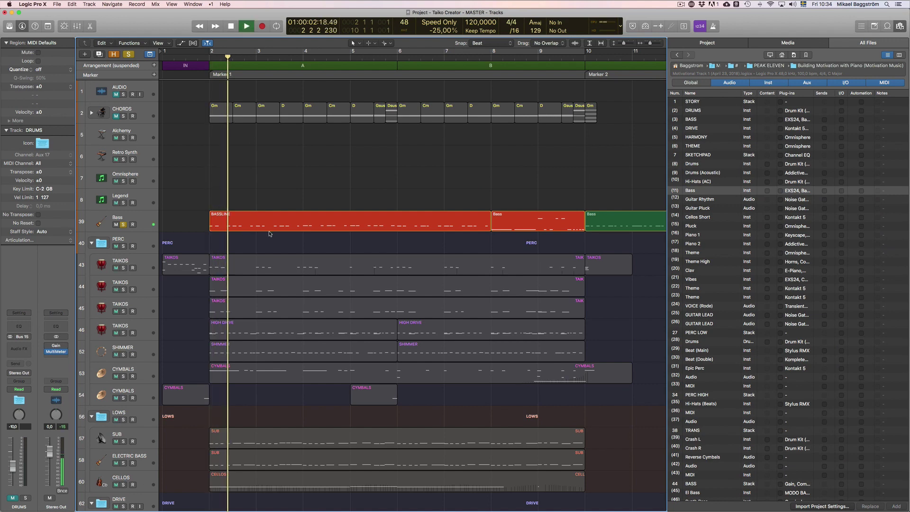
key("space")
key("s")
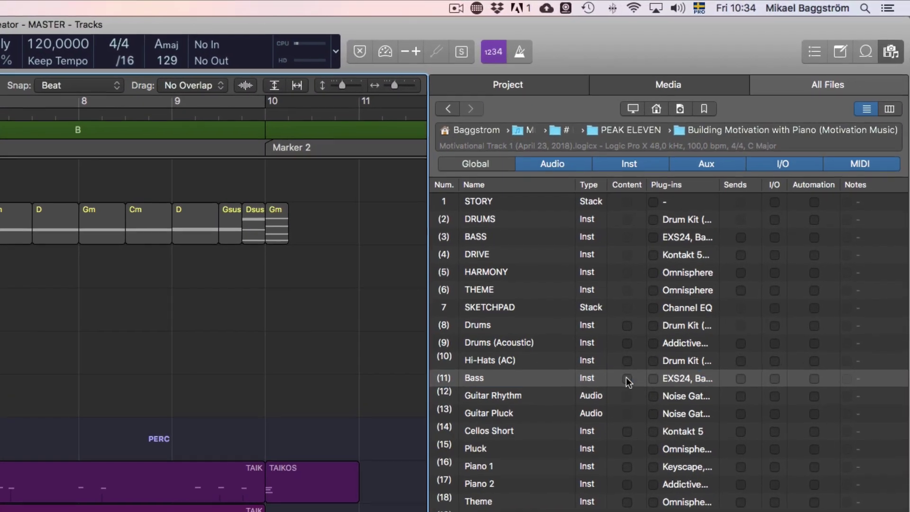
- Mark the Bass track's content, plug-ins and automation for import
left_click(626, 379)
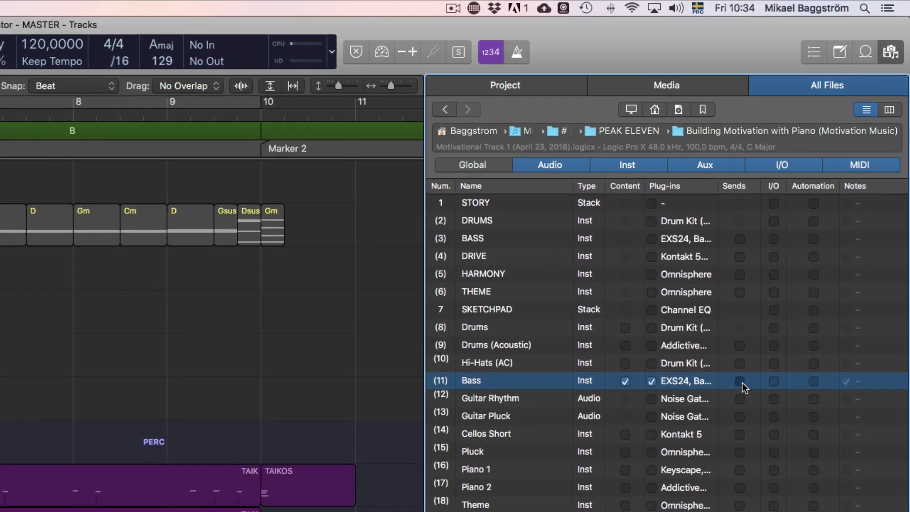
left_click(812, 381)
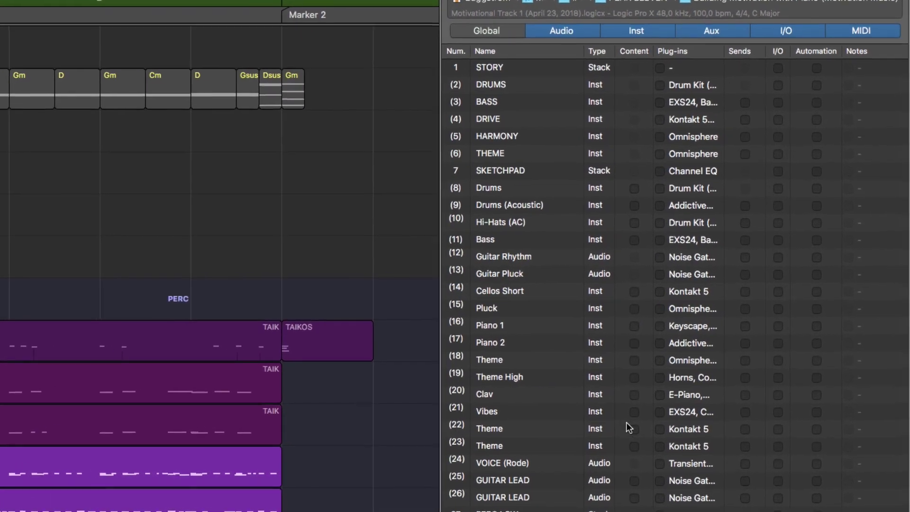
- Add only the content of the Reverse Cymbals audio track (41) from the source project to the current project
scroll(626, 422, "down", 3)
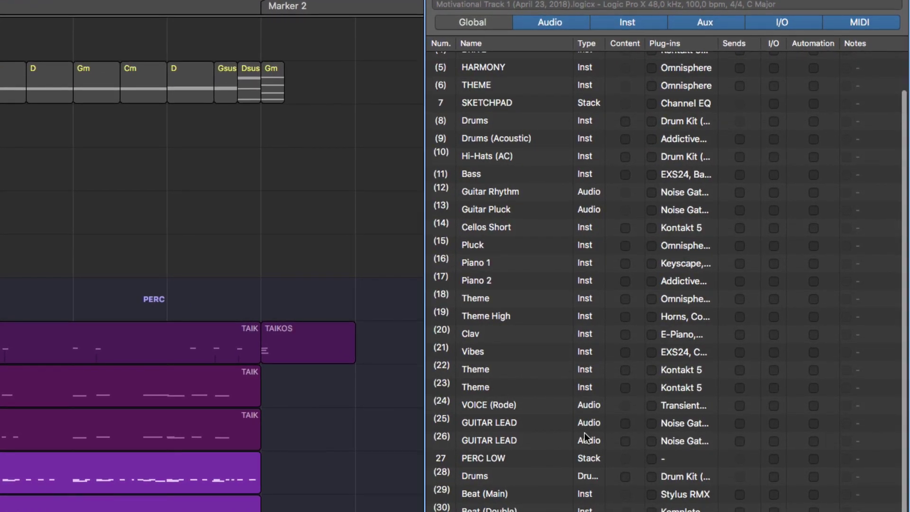
scroll(584, 433, "down", 4)
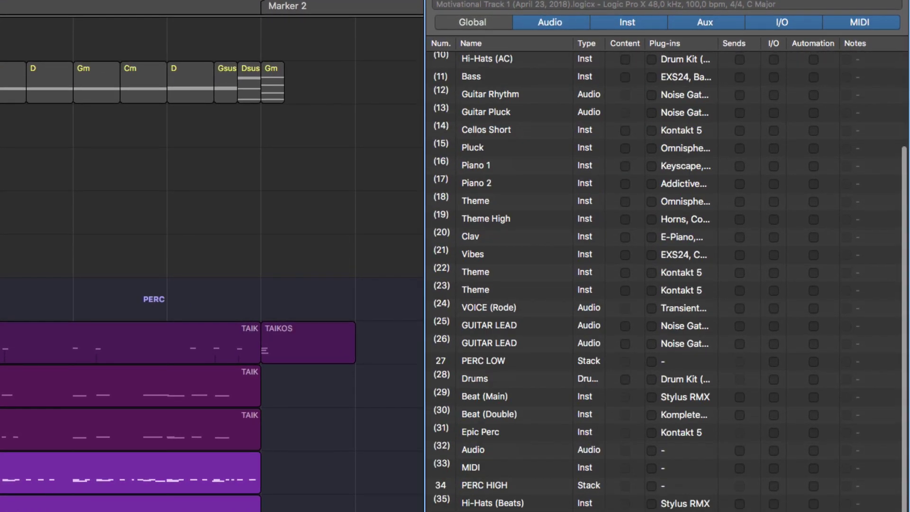
scroll(460, 477, "down", 6)
left_click(460, 477)
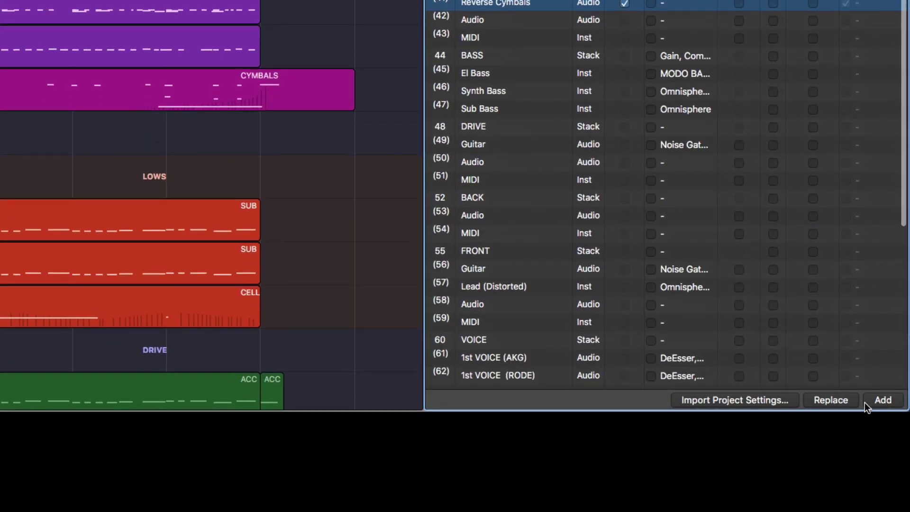
left_click(882, 401)
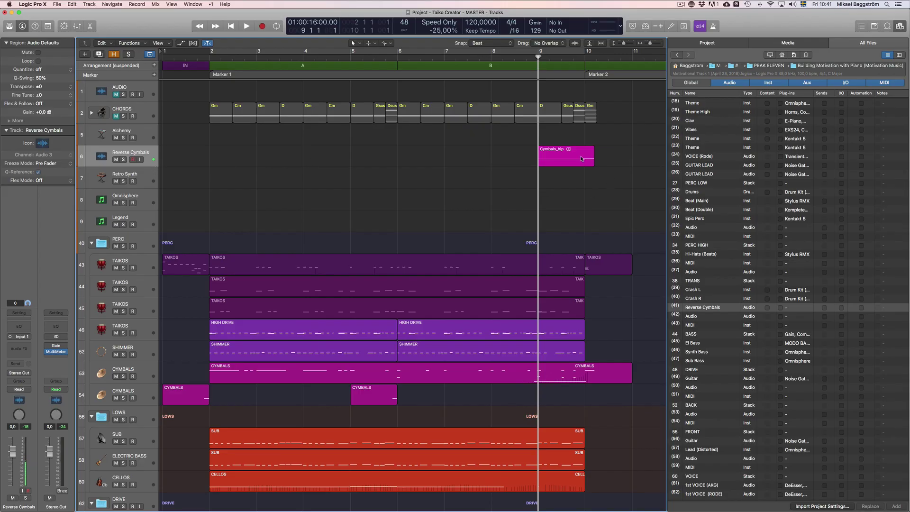
- Move the Cymbals_bip region to the start of bar 2 and play it back in solo from there
left_click_drag(582, 159, 253, 159)
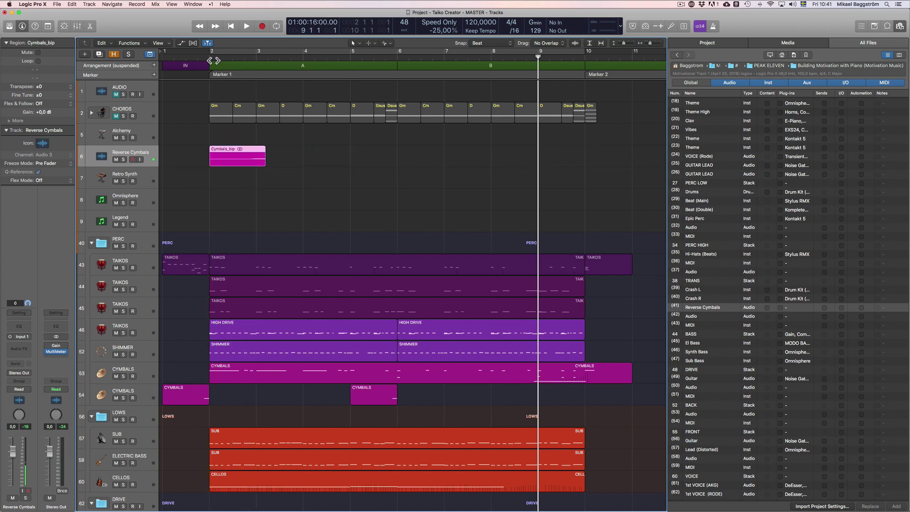
left_click(213, 60)
left_click(123, 160)
key("space")
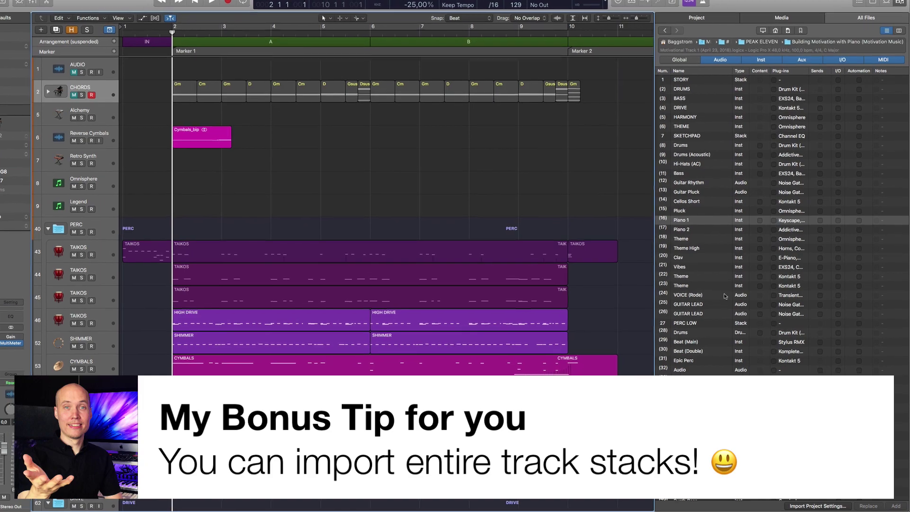
- Mark the PERC LOW track stack (27) with all data of its sub-tracks for import and add it to the project
scroll(723, 296, "down", 10)
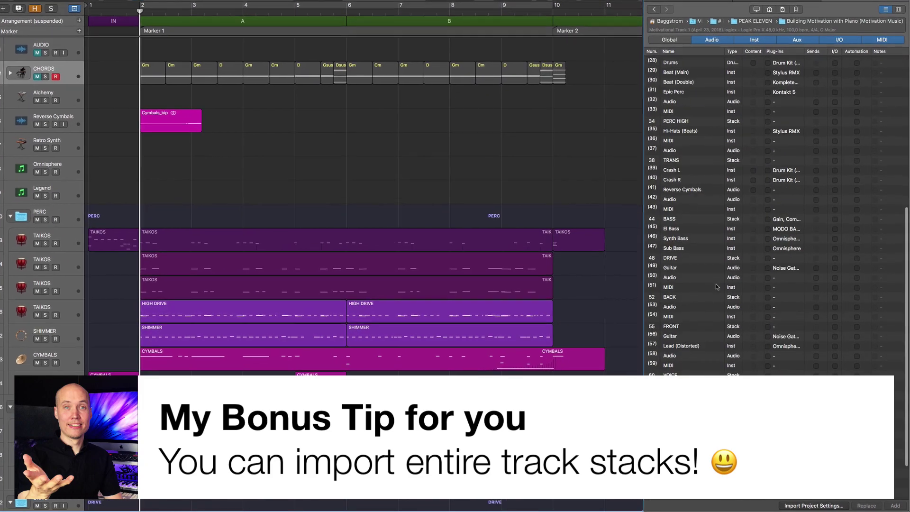
scroll(704, 273, "up", 8)
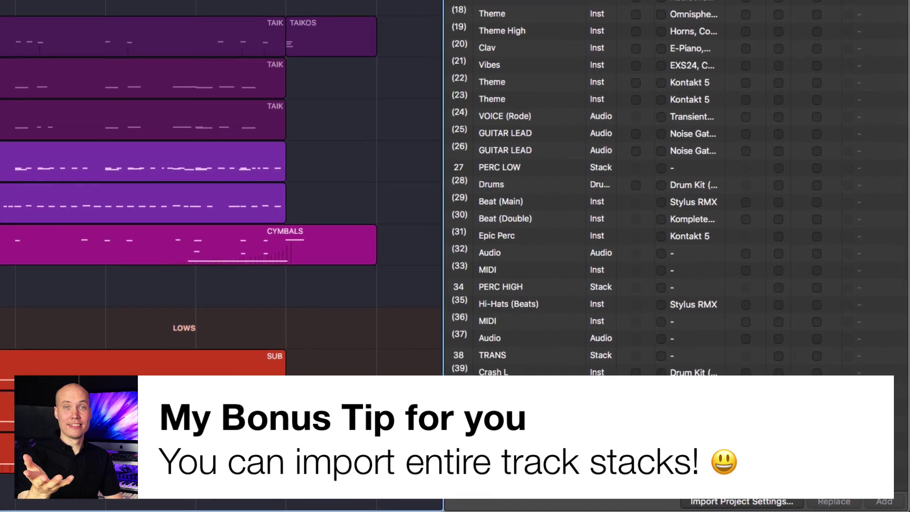
left_click(496, 161)
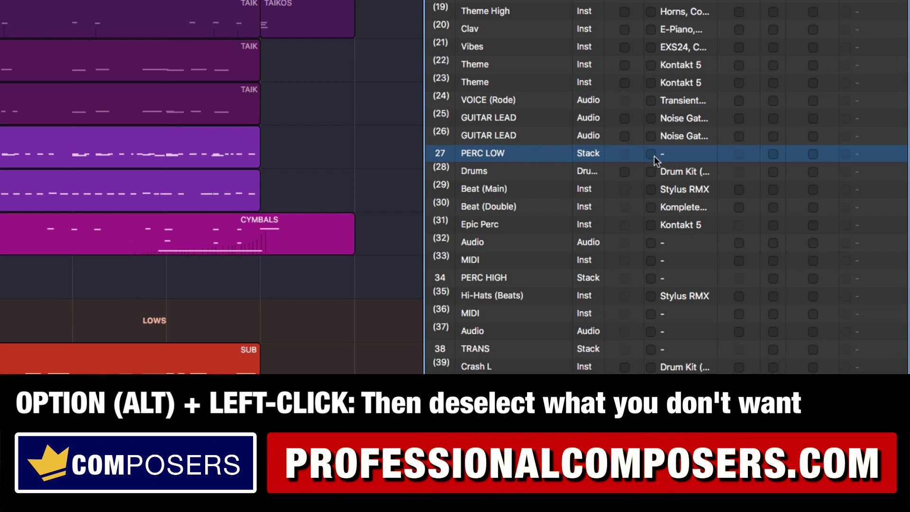
left_click(650, 155, "alt")
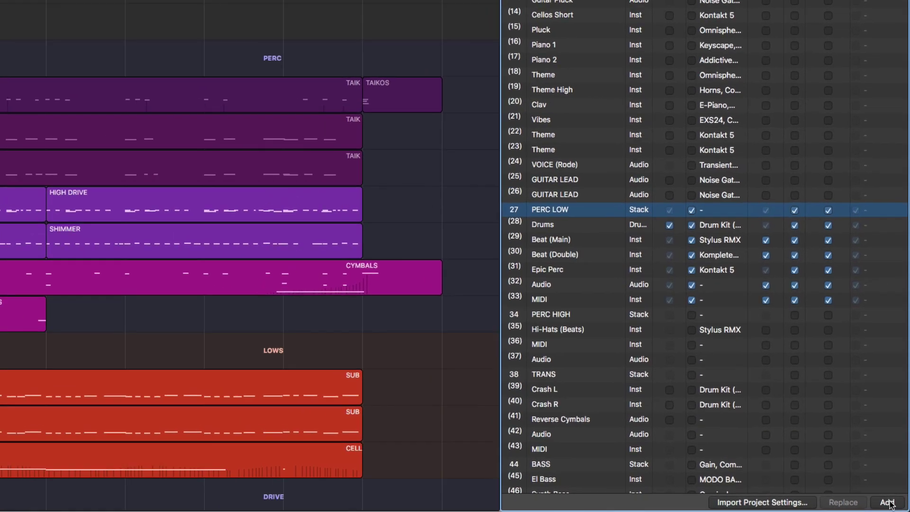
left_click(884, 501)
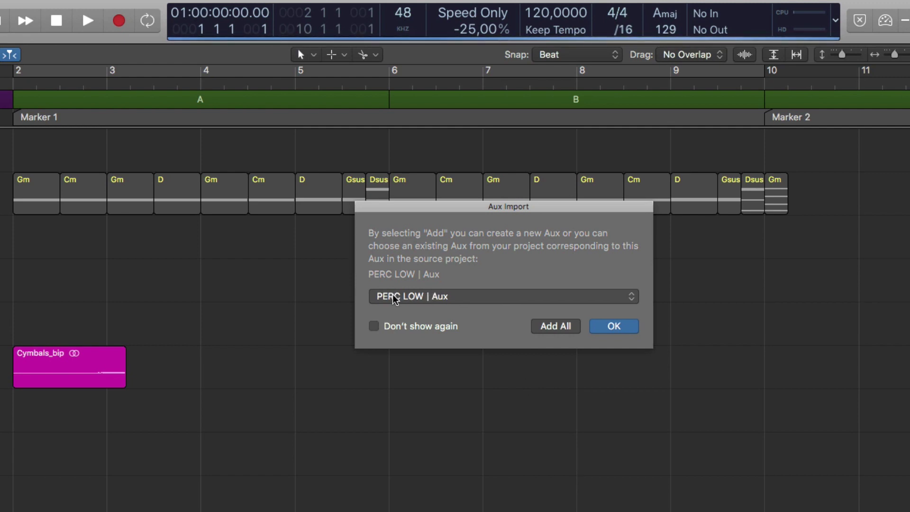
- Review the available aux targets for PERC LOW and add all auxes from the source project
left_click(433, 298)
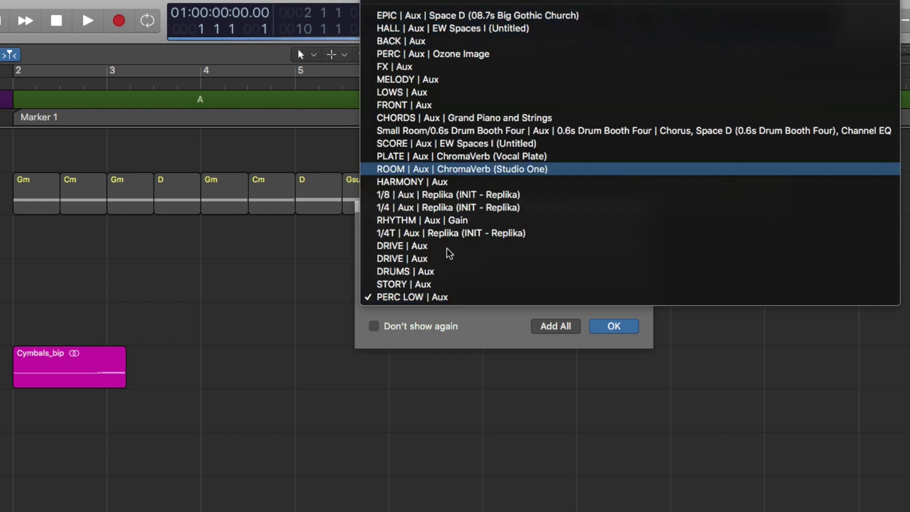
left_click(484, 326)
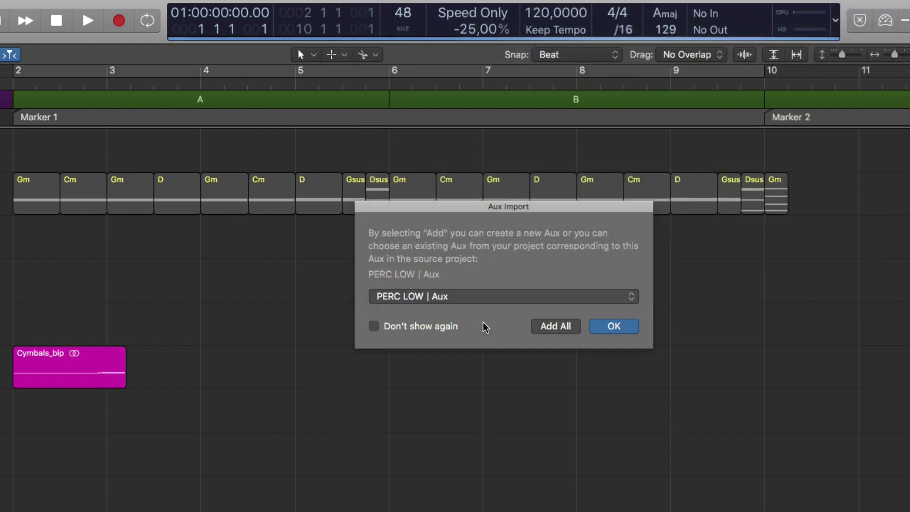
left_click(555, 326)
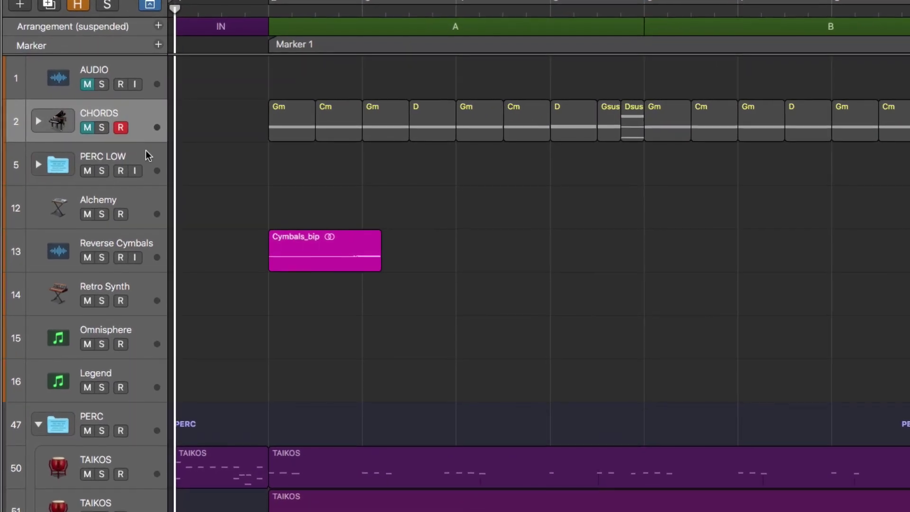
- Examine the tracks inside the imported PERC LOW stack and the aux channels at the far end of the Mixer
left_click(149, 127)
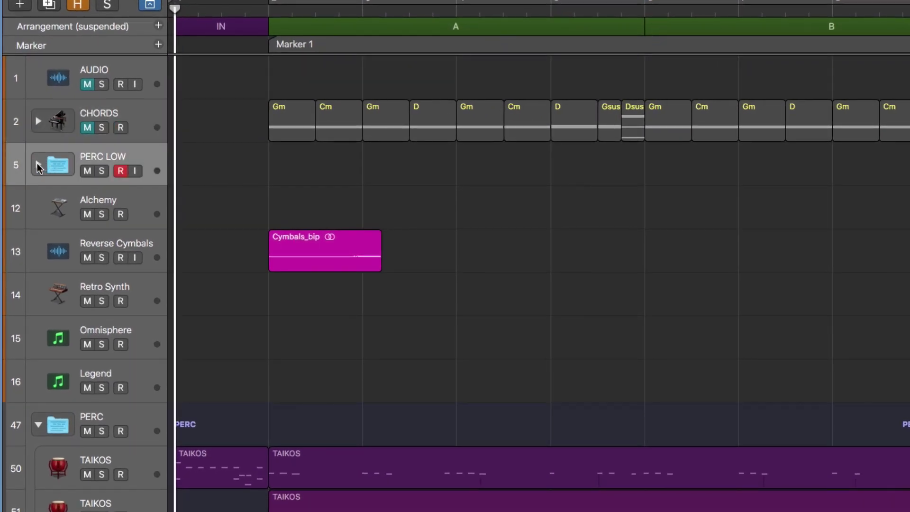
left_click(37, 164)
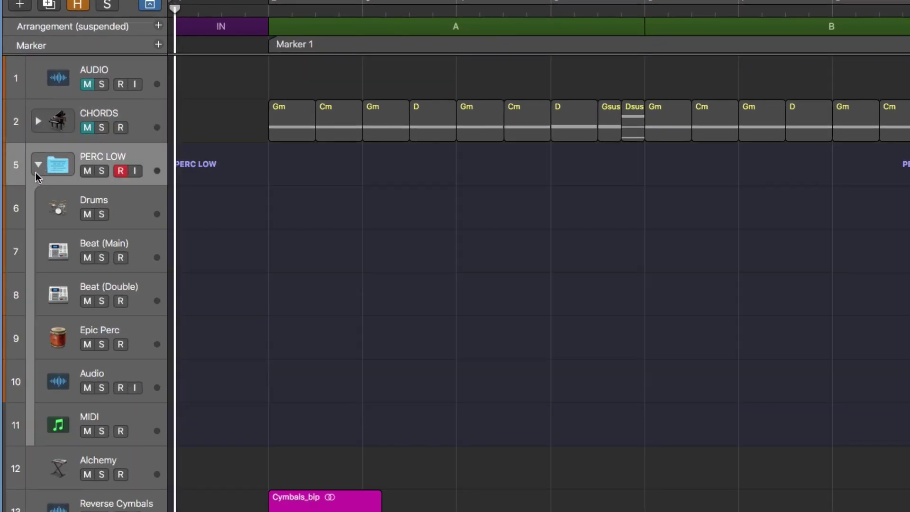
left_click(38, 163)
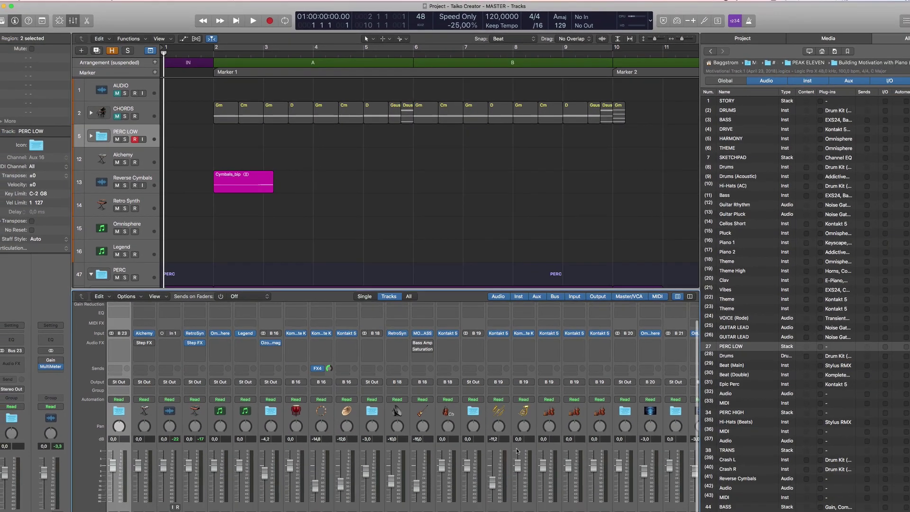
scroll(486, 424, "right", 20)
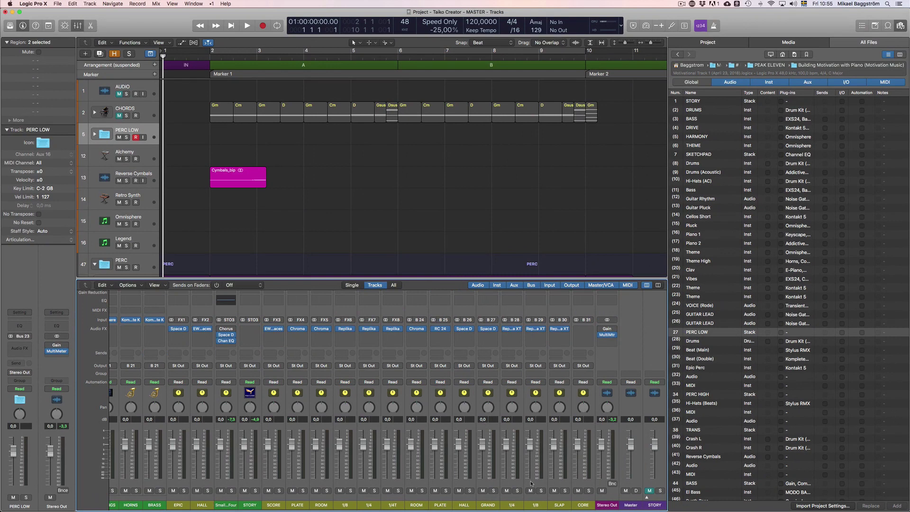
key("x")
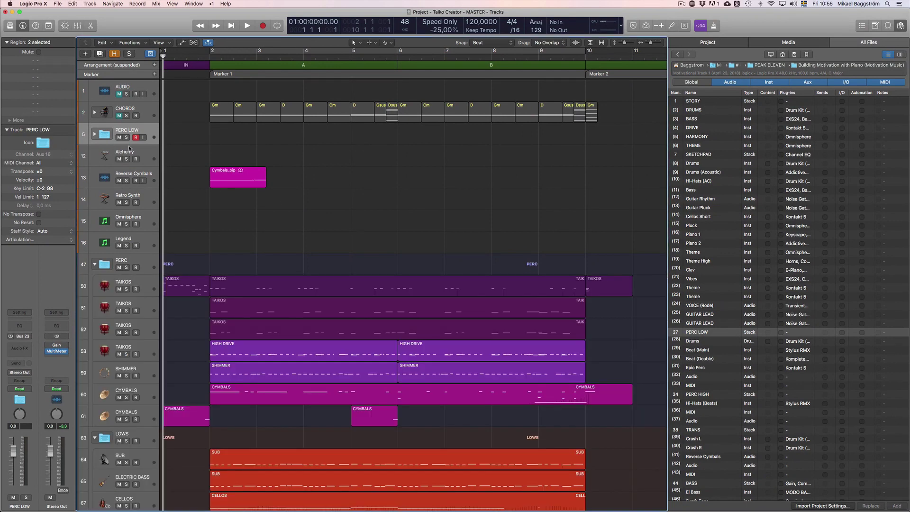
- Audition the Drums, Beat (Main), Beat (Double) and Epic Perc tracks inside the PERC LOW stack, then collapse the stack
left_click(94, 134)
left_click(141, 155)
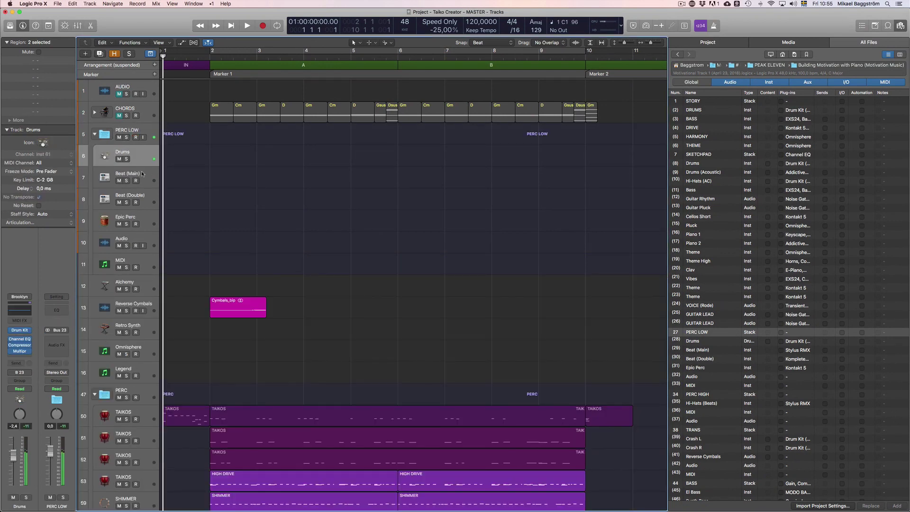
left_click(146, 185)
left_click(149, 196)
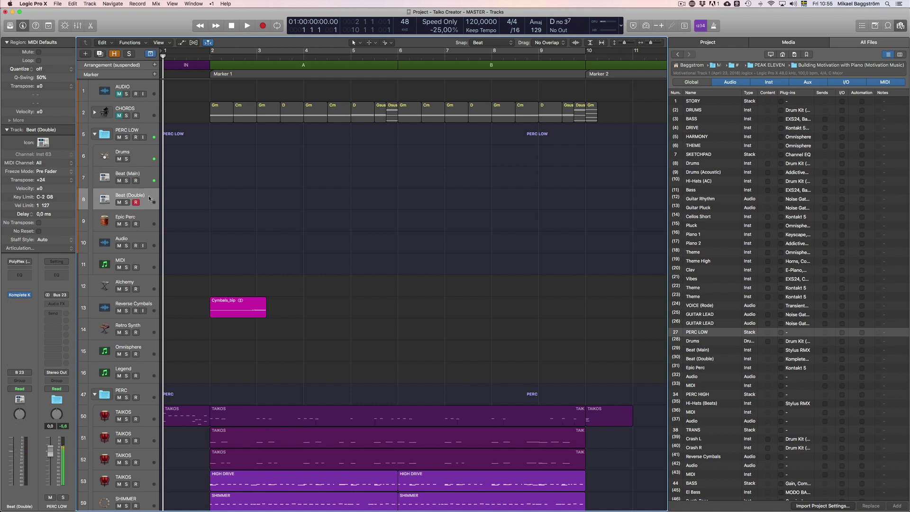
left_click(146, 216)
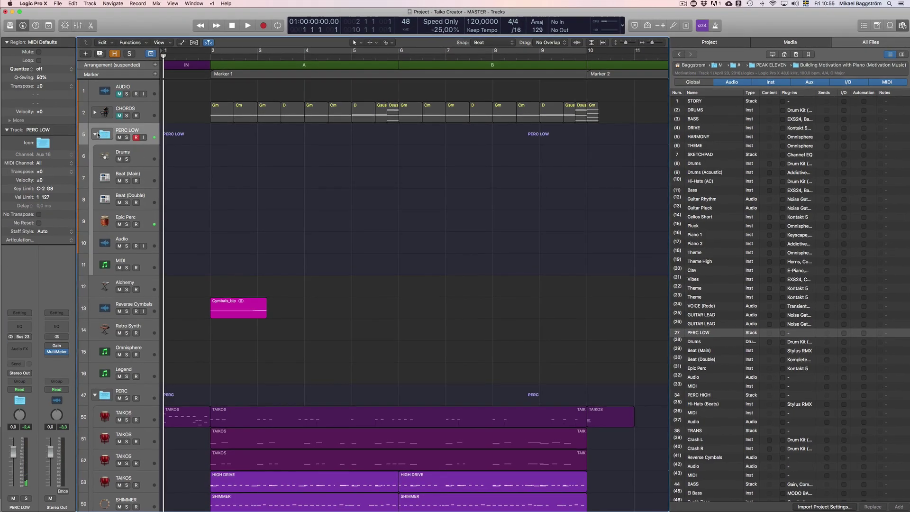
left_click(94, 134)
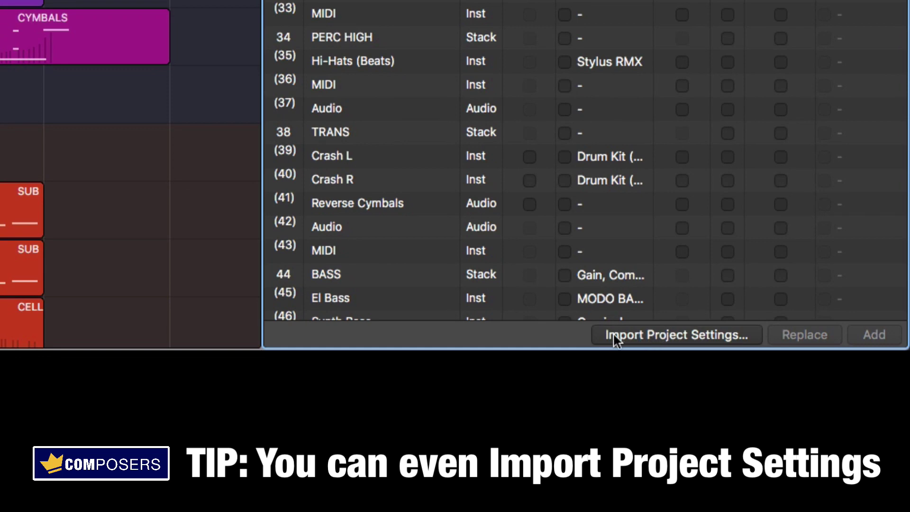
- Open the options for importing project settings from the Motivational Track 1 project
left_click(649, 335)
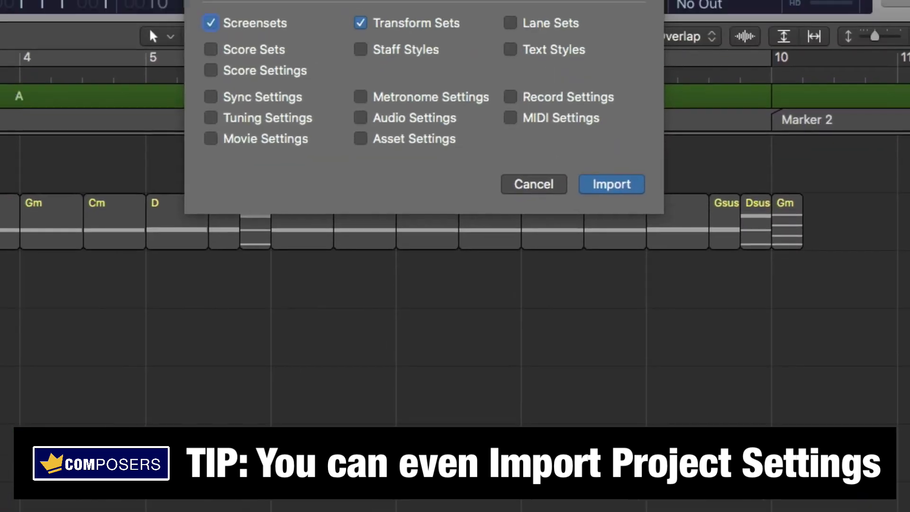